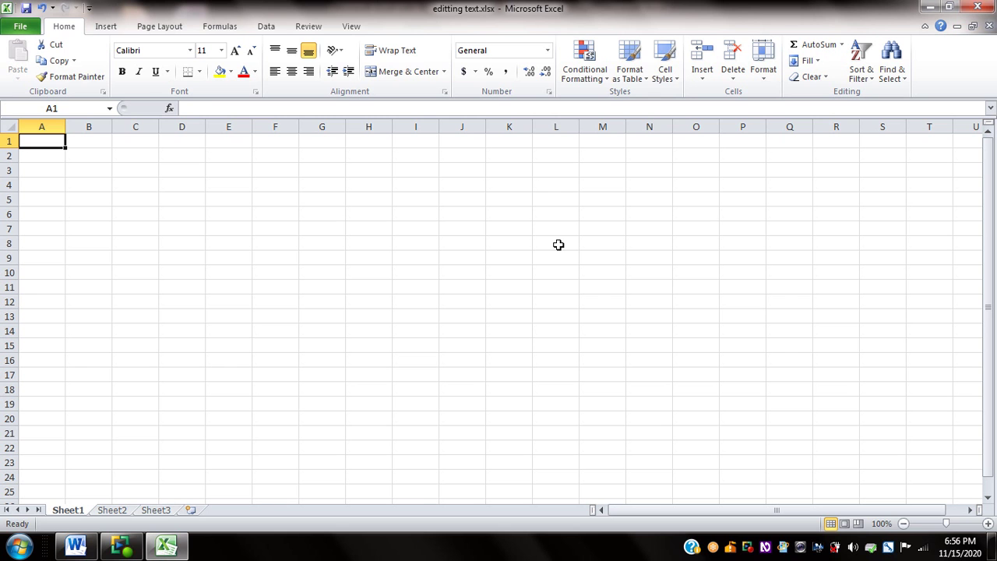
# Enter the text Mathematics in cell A1.
pyautogui.write('Mathe')
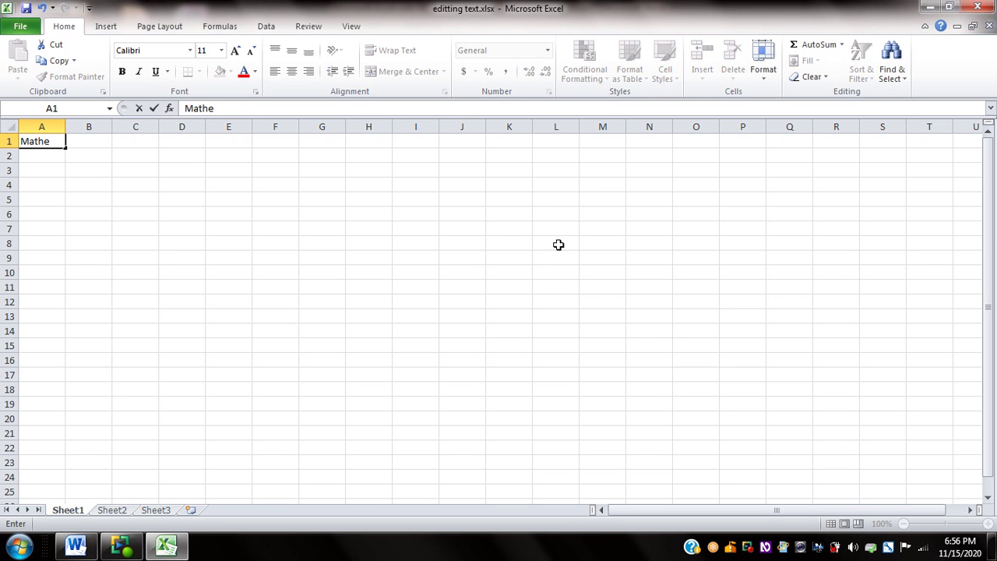
pyautogui.write('matics')
pyautogui.press('Tab')
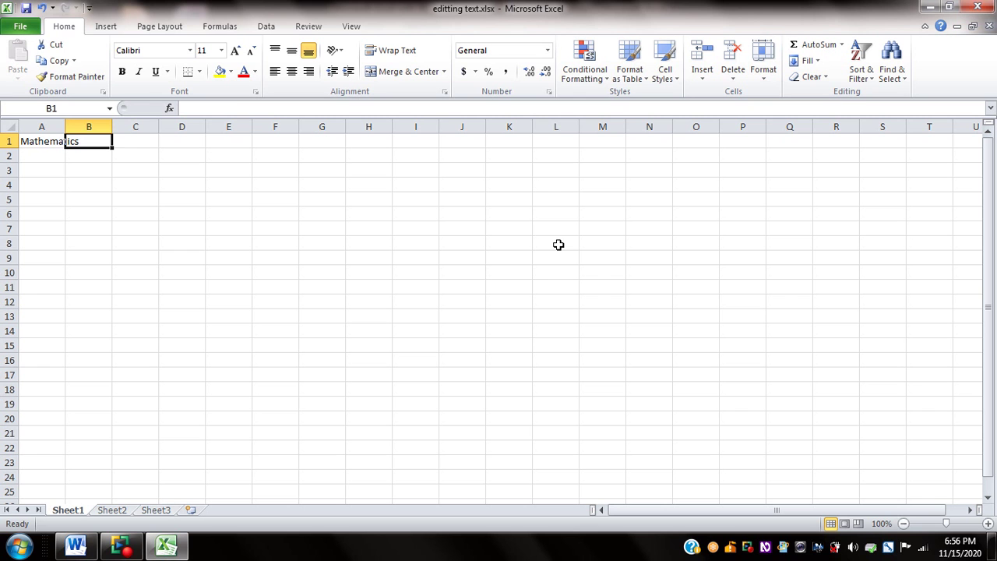
pyautogui.press('Left')
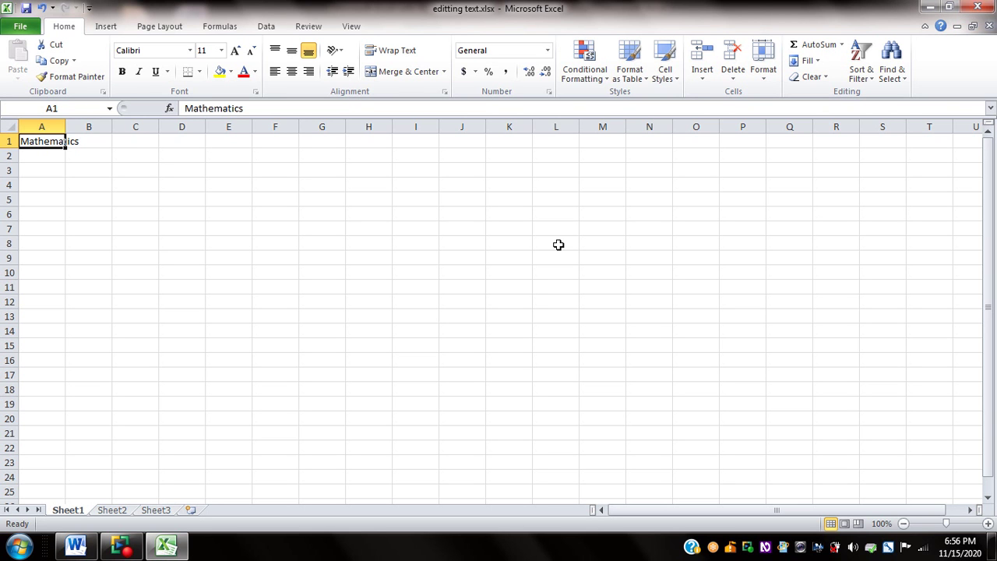
# Enter the text Isaac Newton in cell D1.
pyautogui.press('Right')
pyautogui.press('Right')
pyautogui.press('Right')
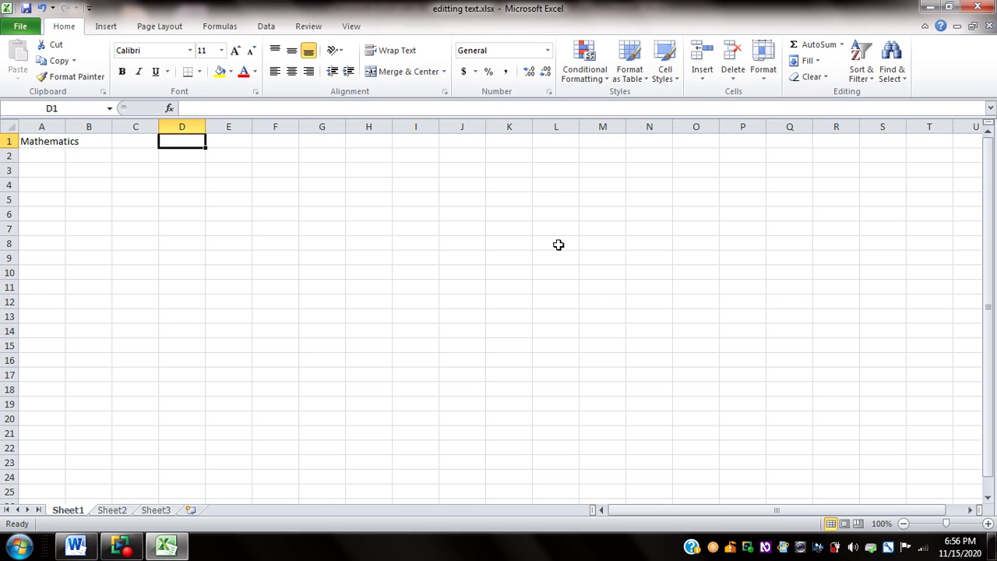
pyautogui.write('I')
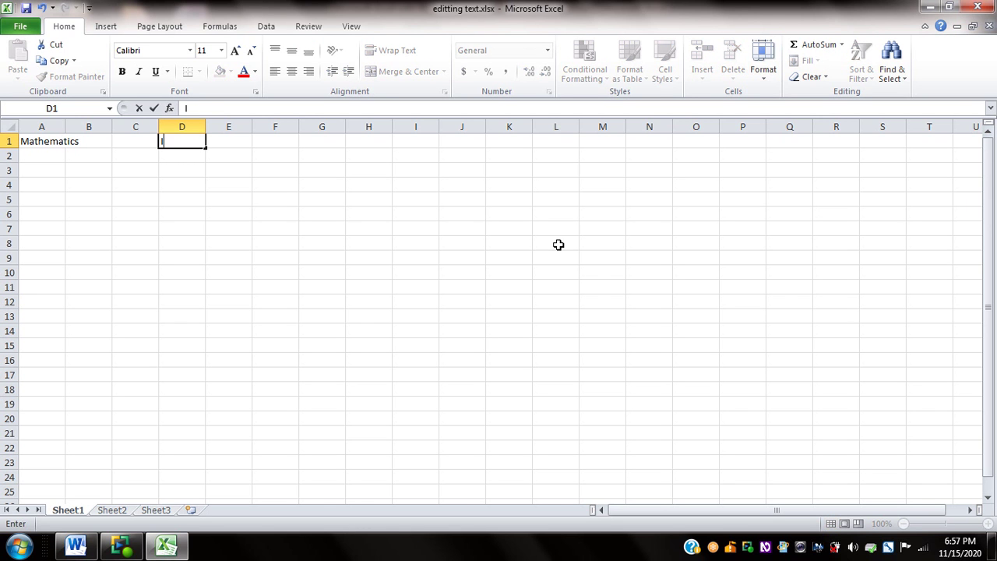
pyautogui.write('saac Newton')
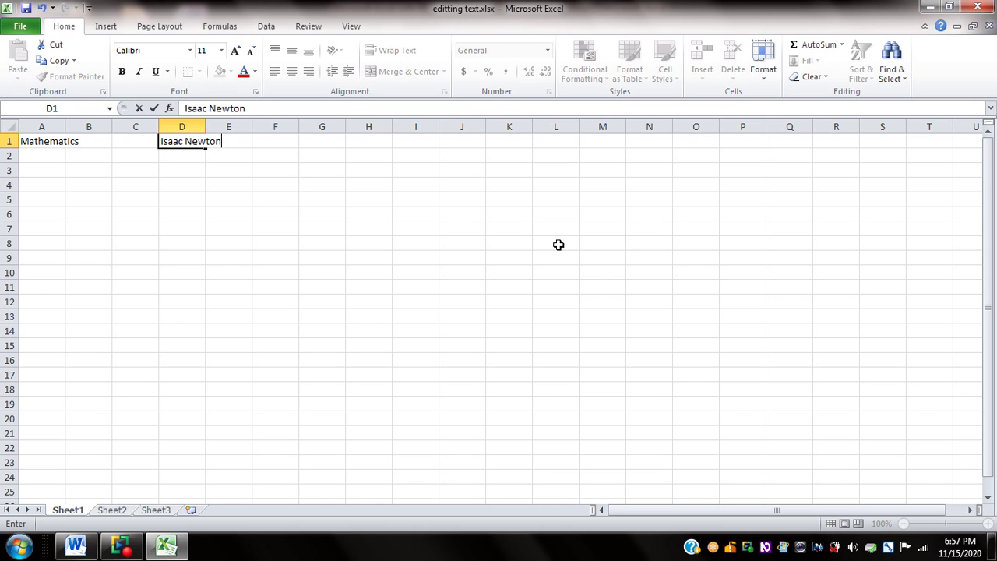
pyautogui.press('Left')
# Replace the text in cell A1 with Literature and undo that replacement.
pyautogui.press('Left')
pyautogui.press('Left')
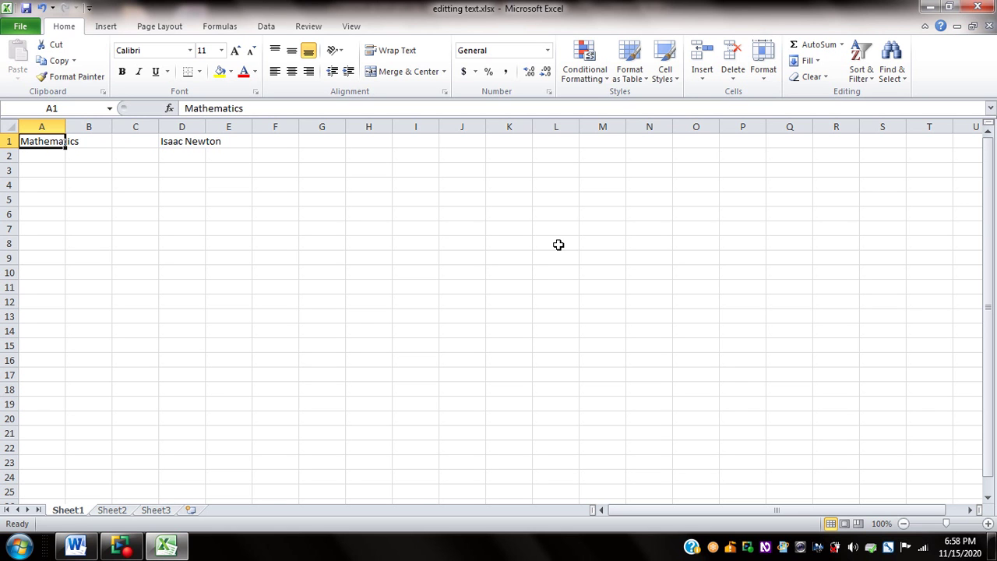
pyautogui.write('Literature')
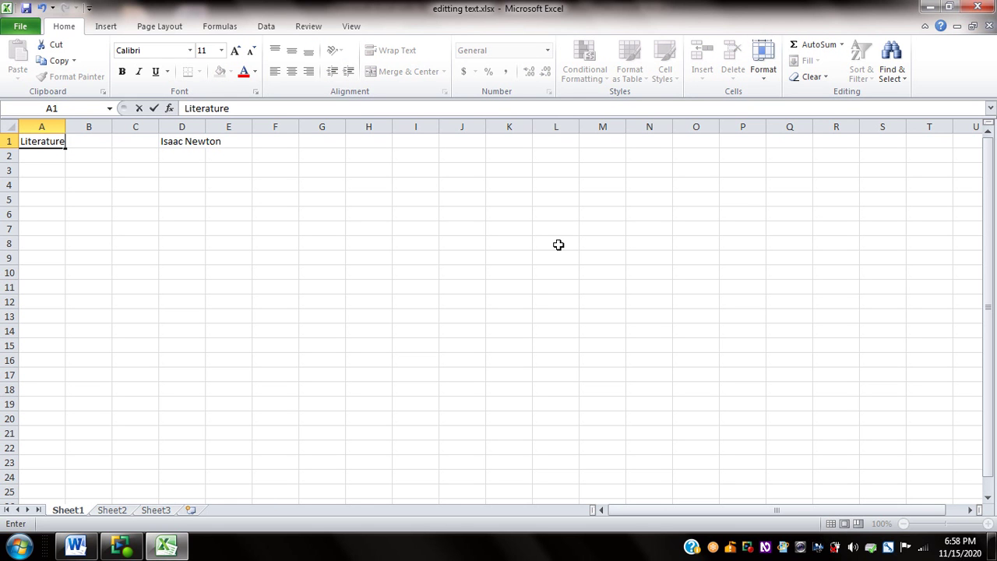
pyautogui.press('Return')
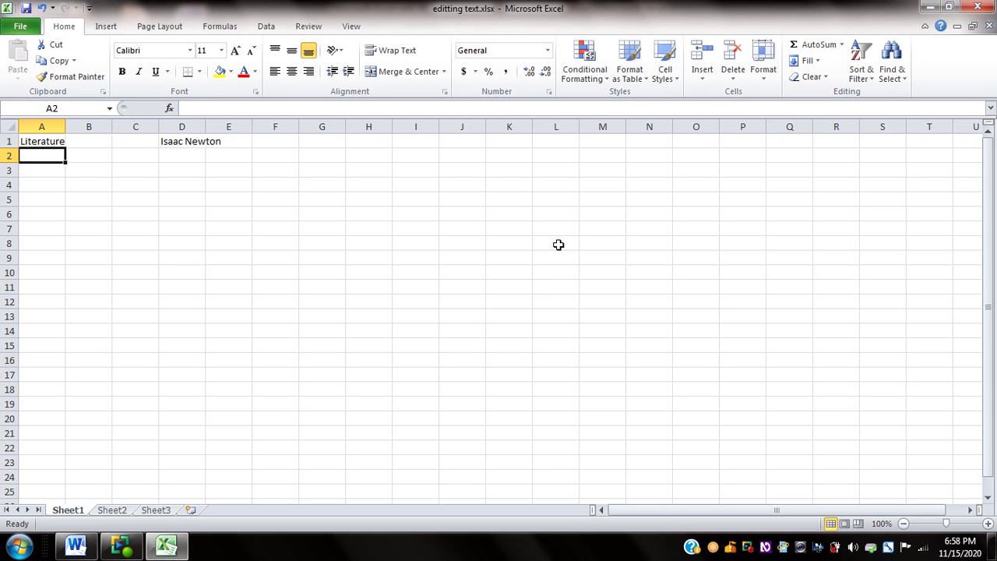
pyautogui.hotkey('ctrl', 'z')
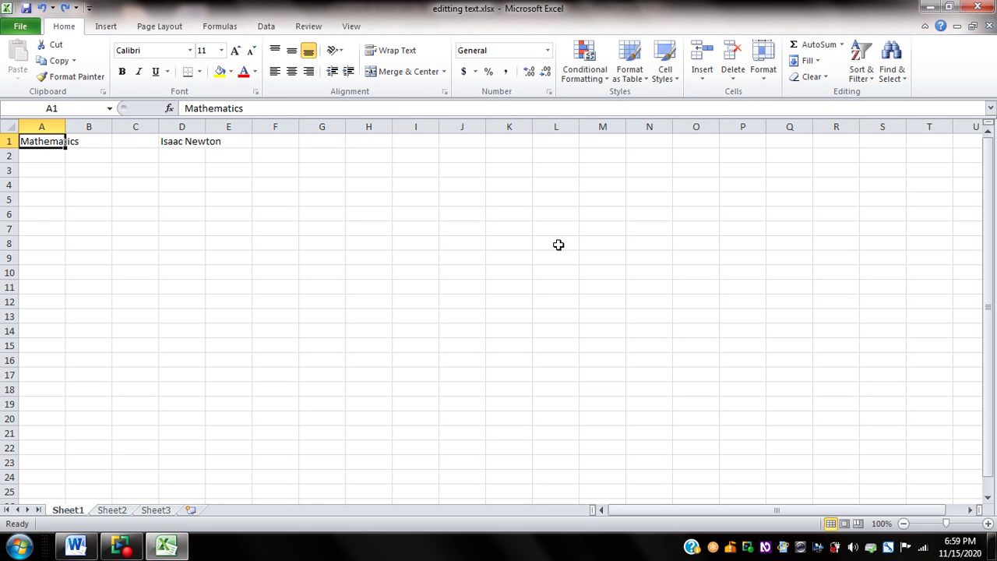
# Replace the text in cell D1 with Pythagoras.
pyautogui.press('Right')
pyautogui.press('Right')
pyautogui.press('Right')
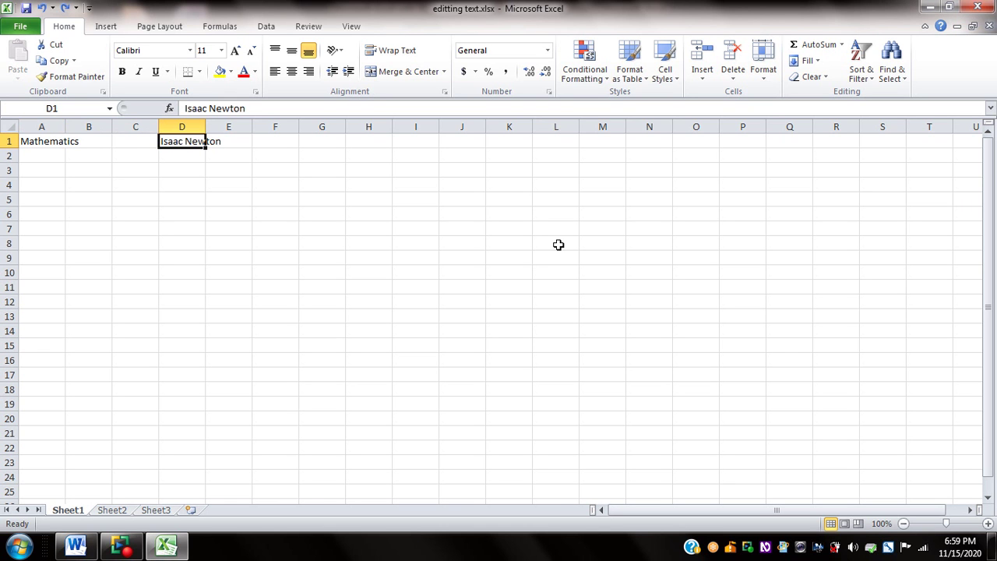
pyautogui.write('Pythagoras')
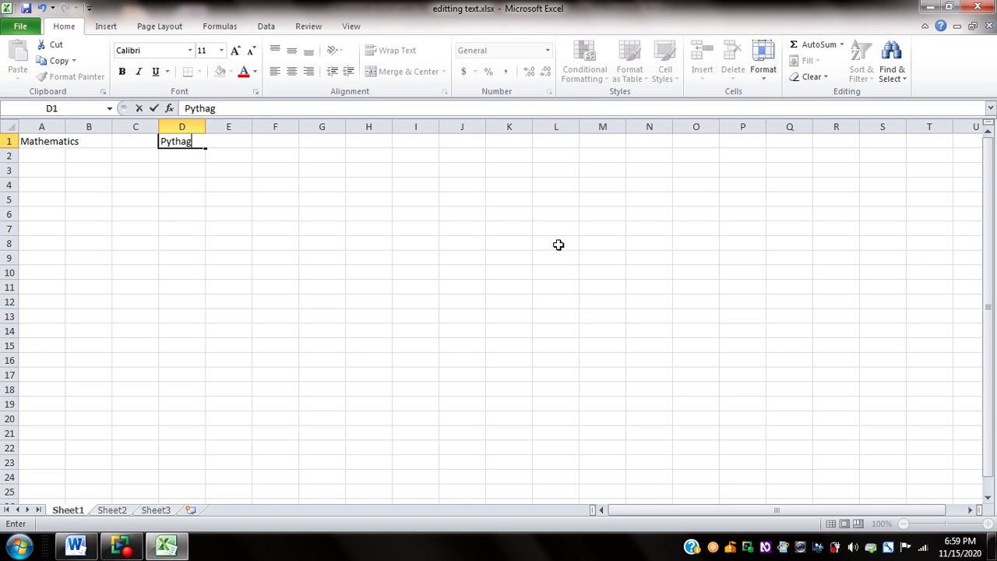
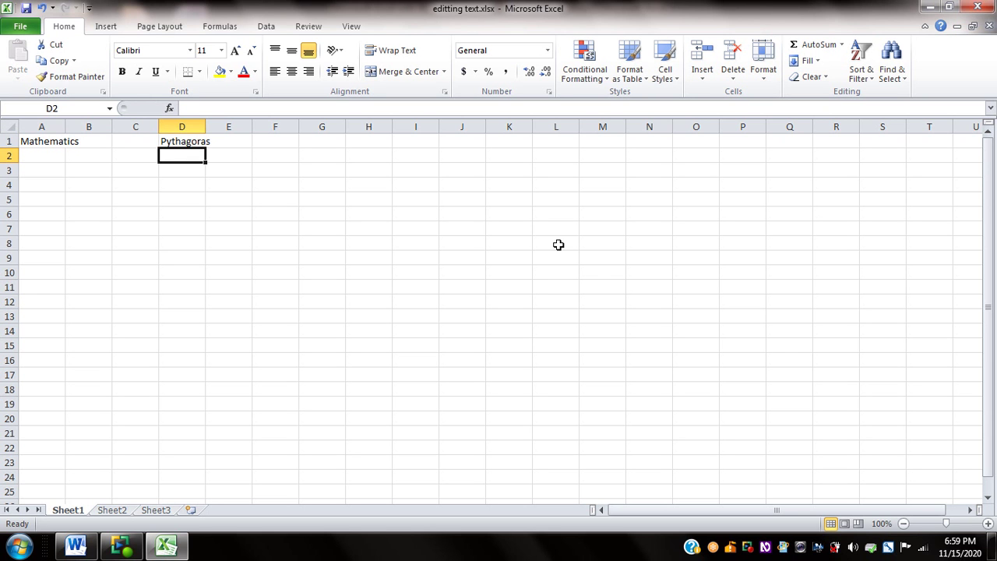
# Go to cell C7 and enter the sentence "Mathematics is very hard.".
pyautogui.press('F5')
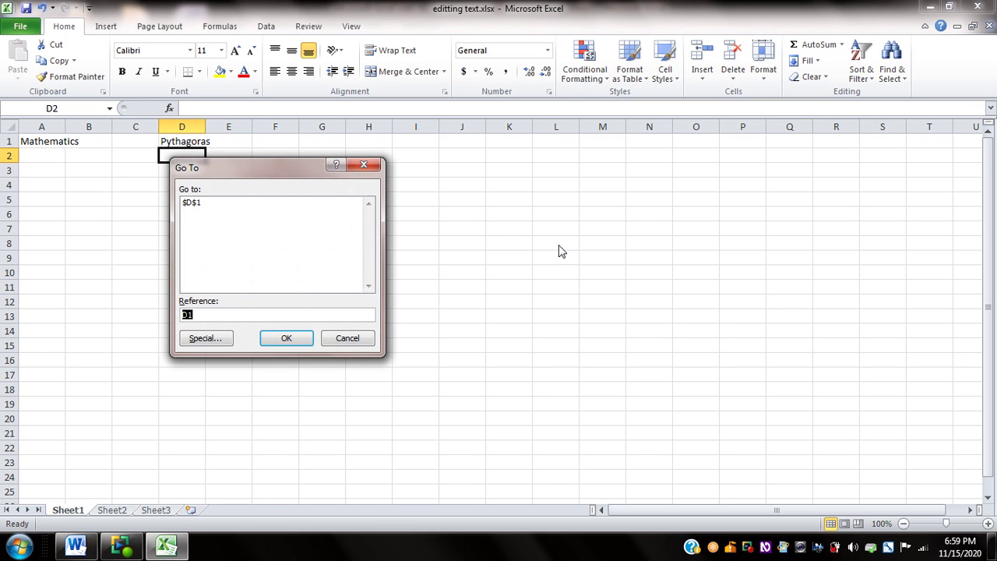
pyautogui.write('c7')
pyautogui.press('Return')
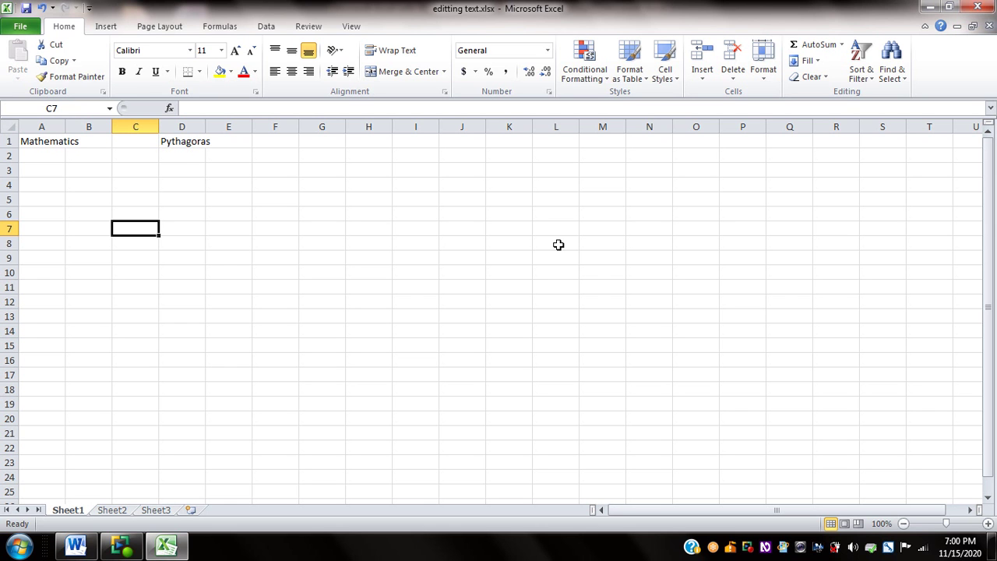
pyautogui.write('M')
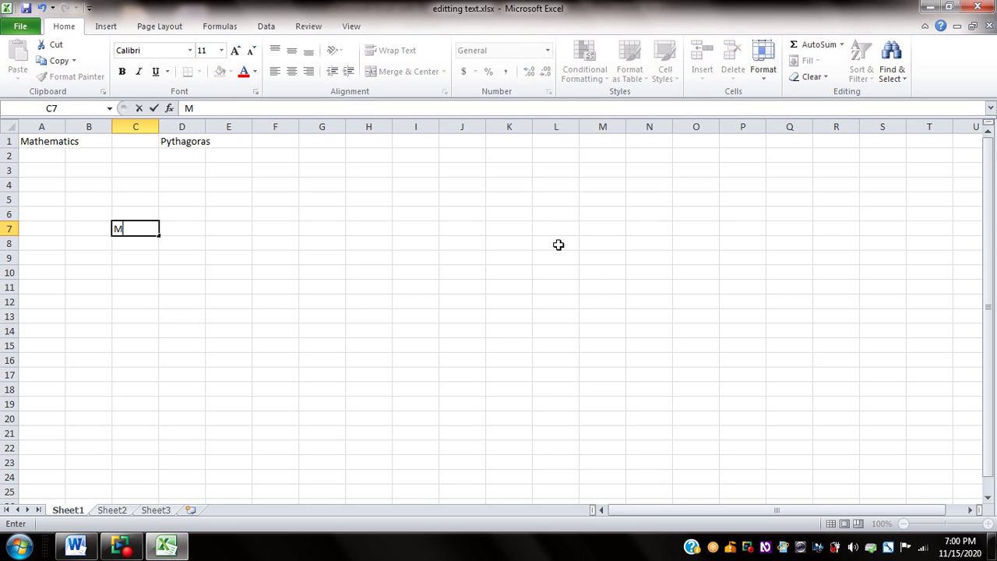
pyautogui.write('athematics i')
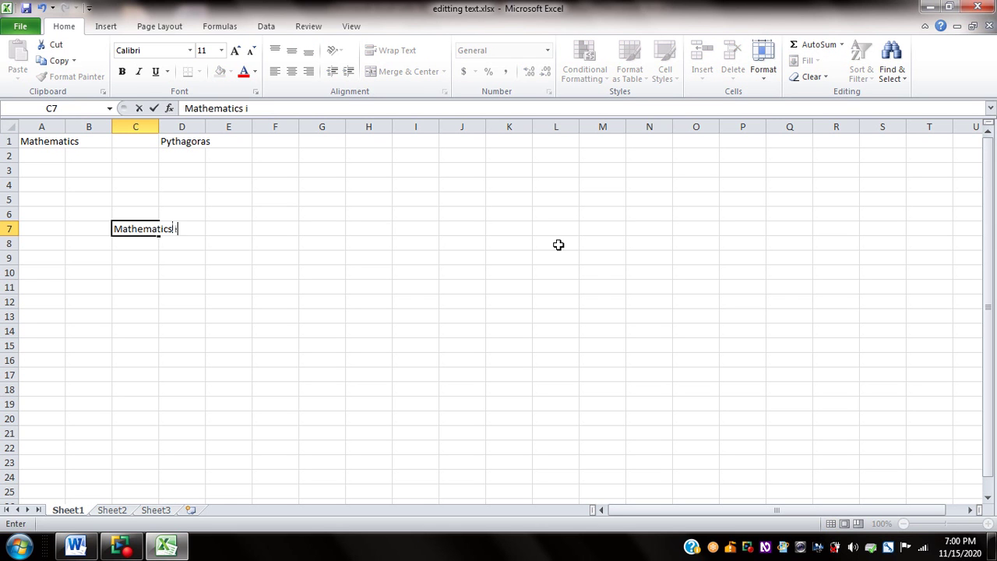
pyautogui.write('s very hard.')
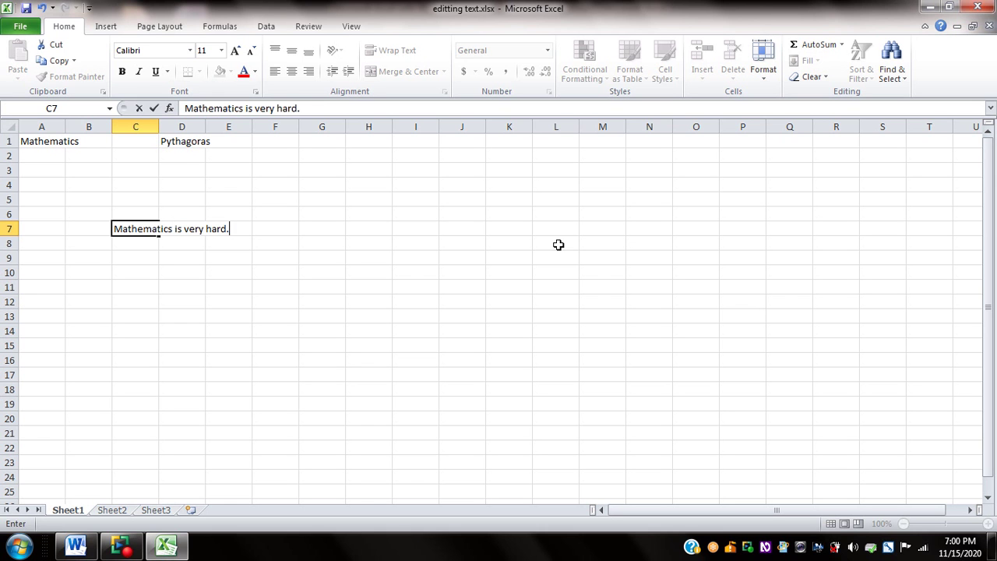
pyautogui.press('Return')
# Edit the sentence in cell C7 in place, replacing its last two words and the period with "fun".
pyautogui.hotkey('ctrl', 'Home')
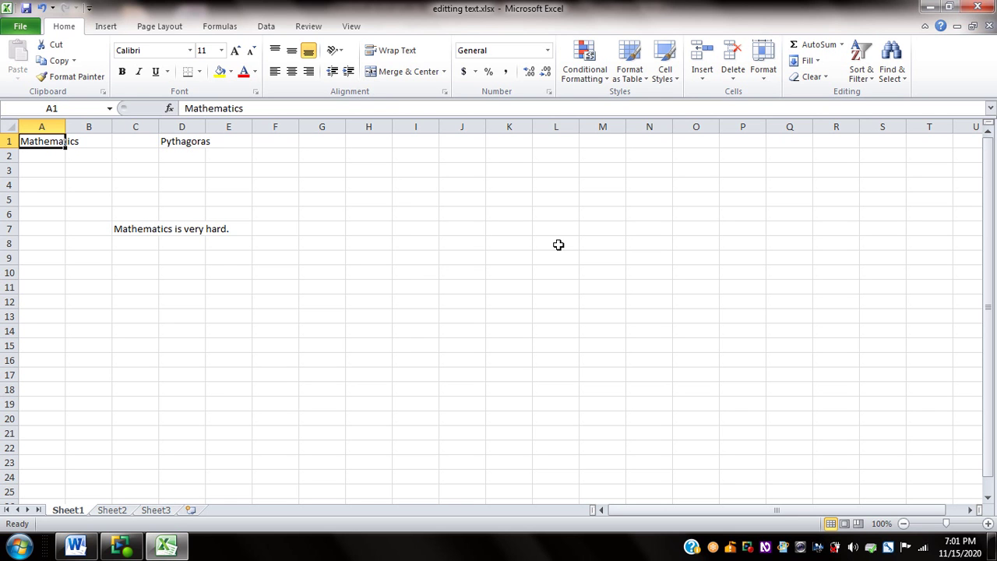
pyautogui.hotkey('ctrl', 'g')
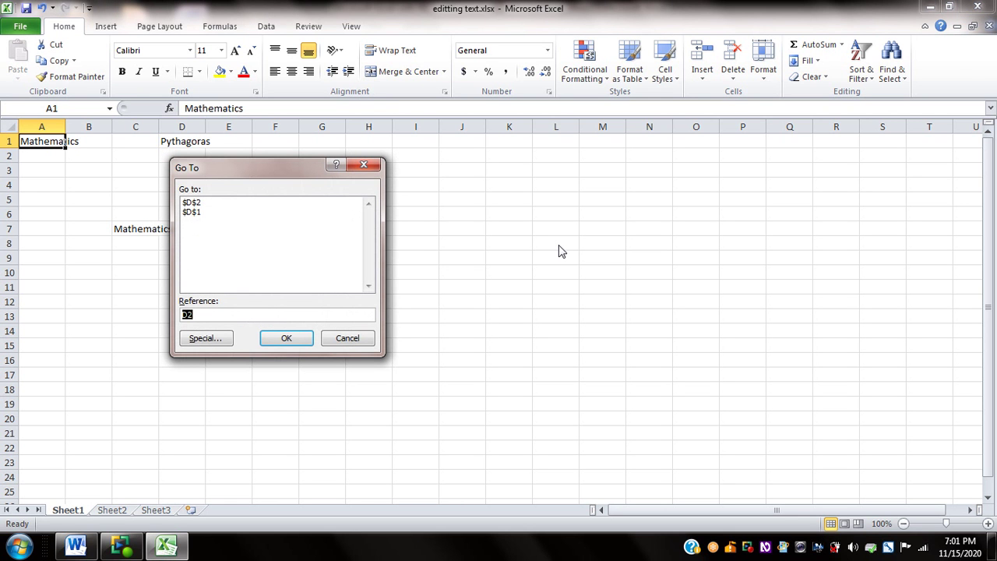
pyautogui.write('c7')
pyautogui.press('Return')
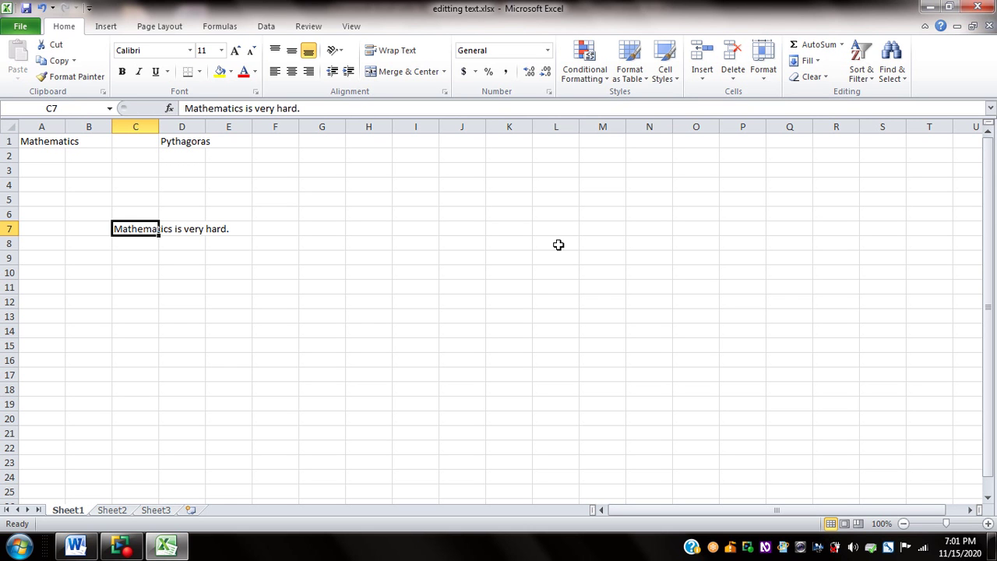
pyautogui.press('F2')
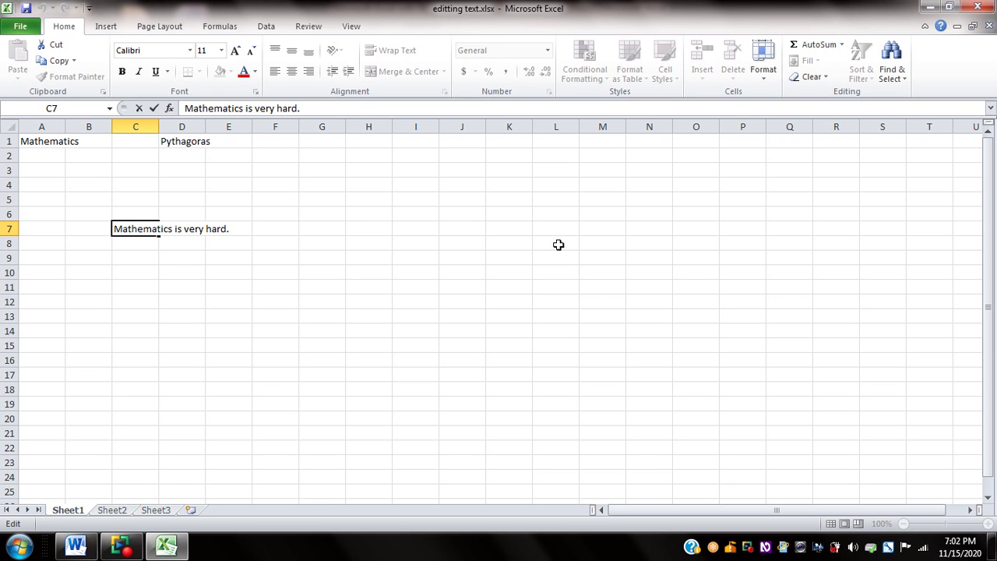
pyautogui.hotkey('ctrl', 'Right')
pyautogui.hotkey('ctrl', 'Right')
pyautogui.hotkey('ctrl', 'Right')
pyautogui.hotkey('ctrl', 'Left')
pyautogui.hotkey('ctrl', 'shift', 'Left')
pyautogui.hotkey('shift', 'End')
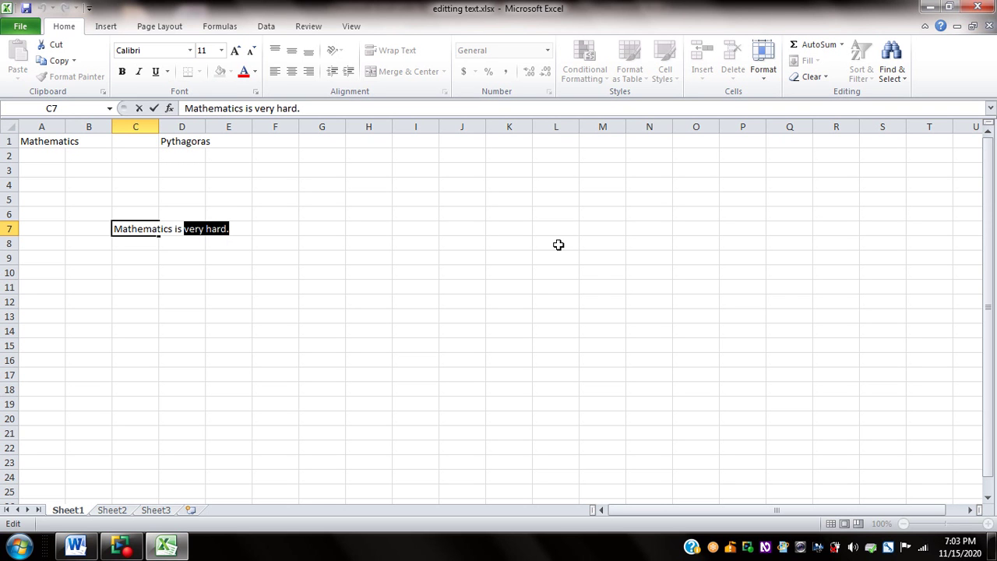
pyautogui.write('fun')
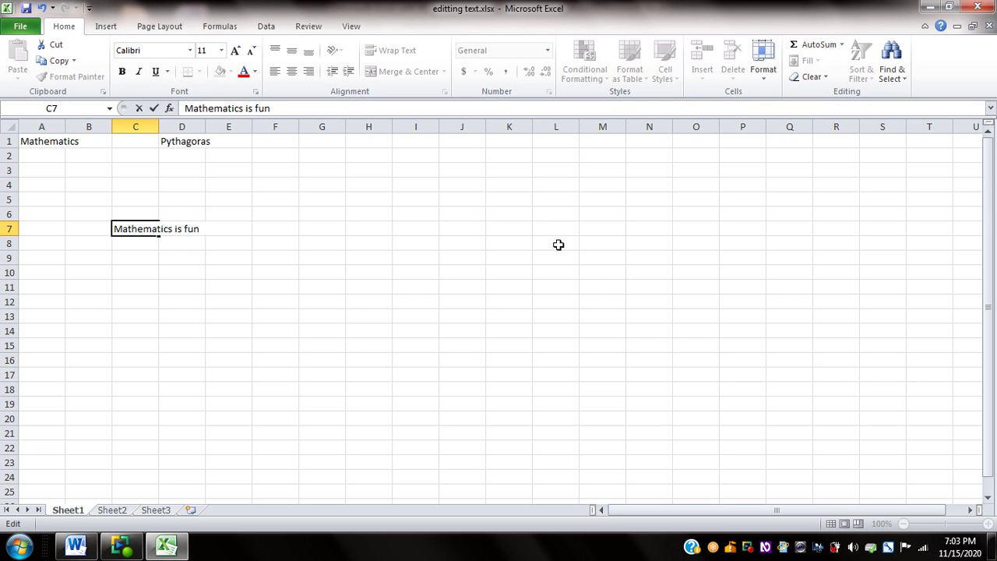
pyautogui.press('Return')
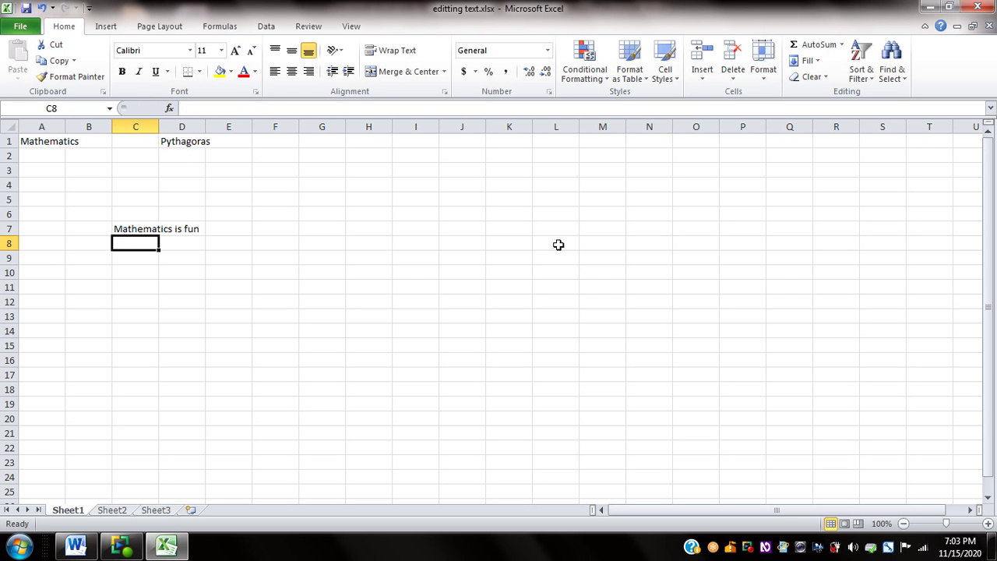
pyautogui.press('Up')
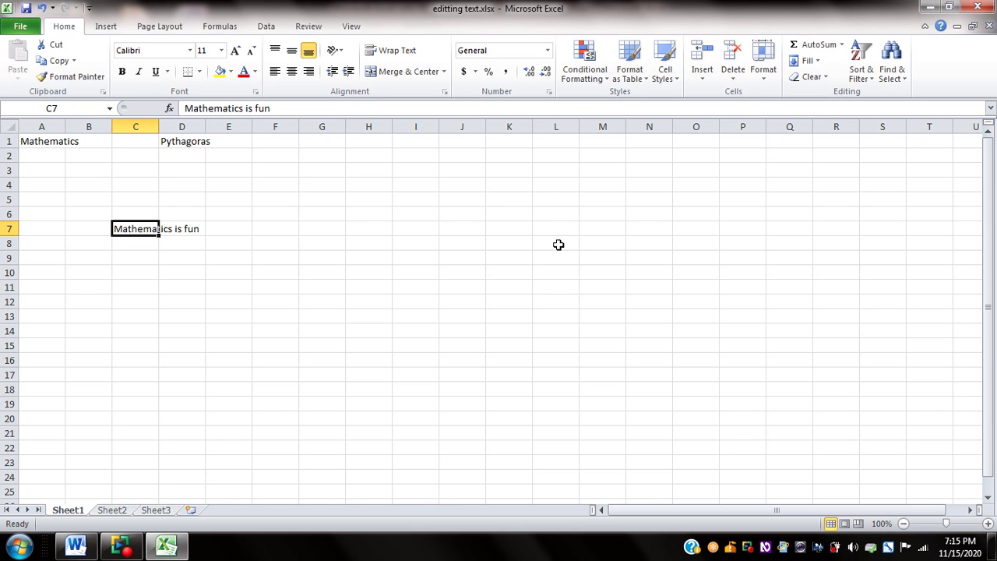
# Fill cells A2, B2 and C2 with Algebra, Geometry and Trigonometry.
pyautogui.hotkey('ctrl', 'Home')
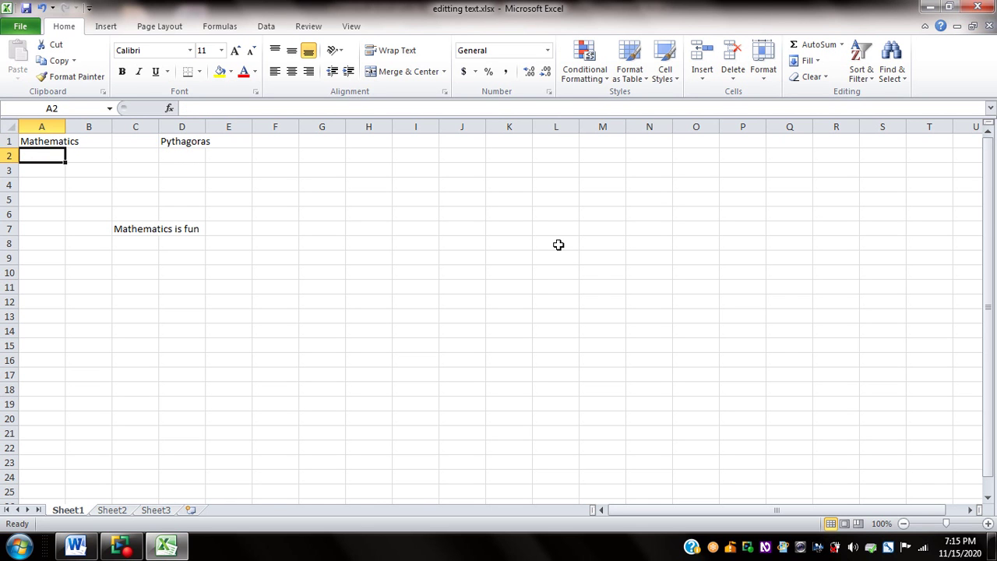
pyautogui.press('Down')
pyautogui.write('Algebra')
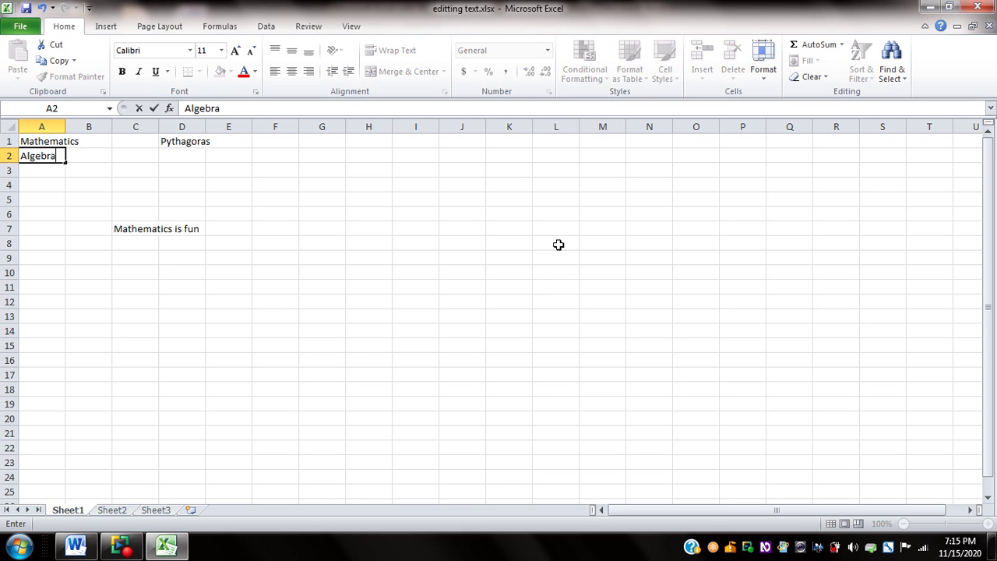
pyautogui.press('Tab')
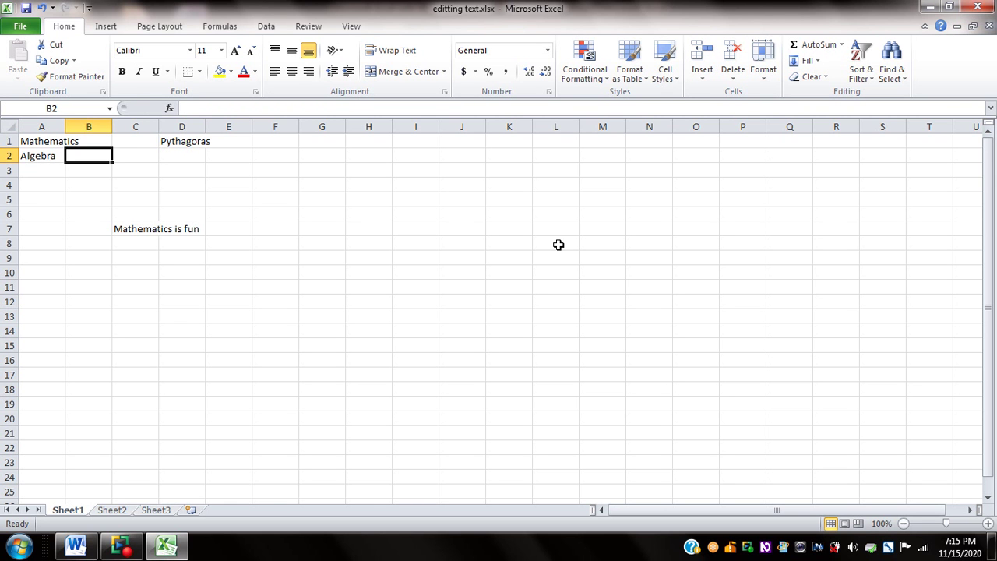
pyautogui.write('Geometry')
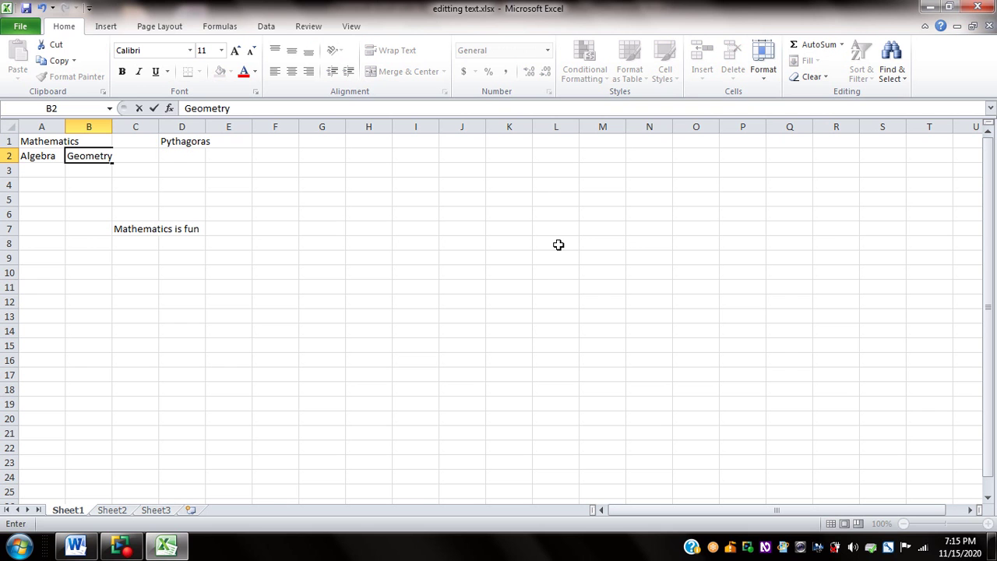
pyautogui.press('Tab')
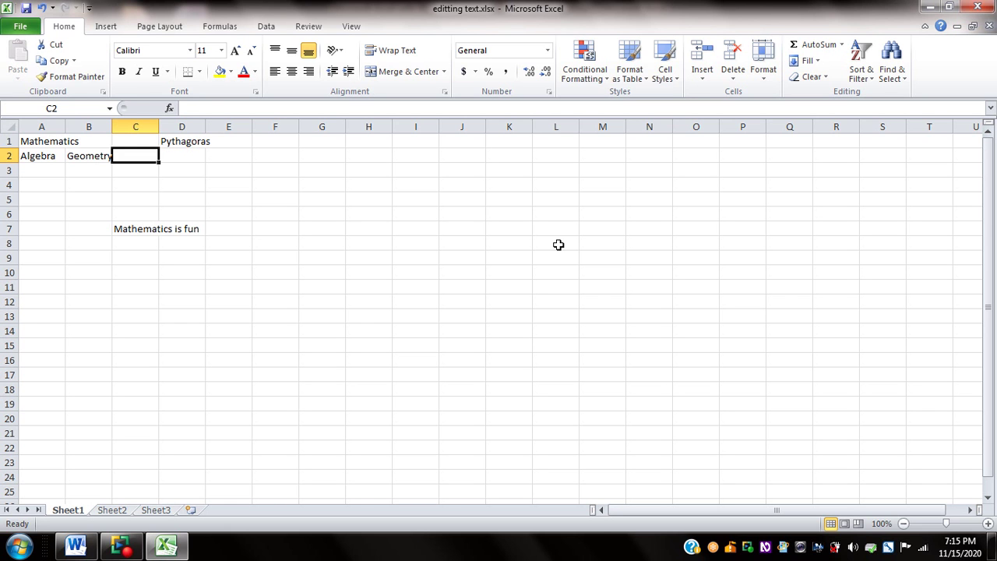
pyautogui.write('Trigonome')
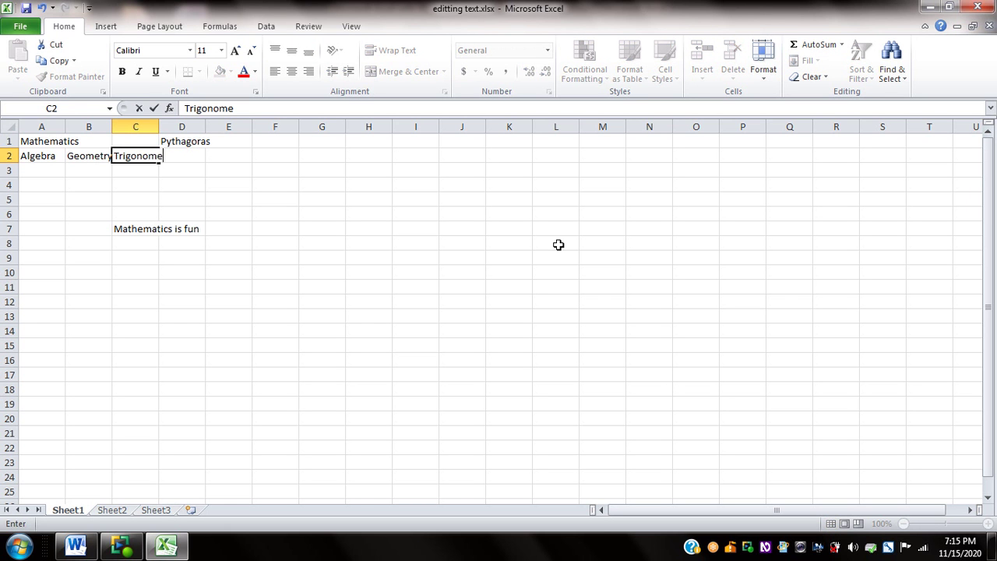
pyautogui.write('try')
pyautogui.press('Return')
# Return to cell A1 and use Go To to select cell C7.
pyautogui.hotkey('ctrl', 'Home')
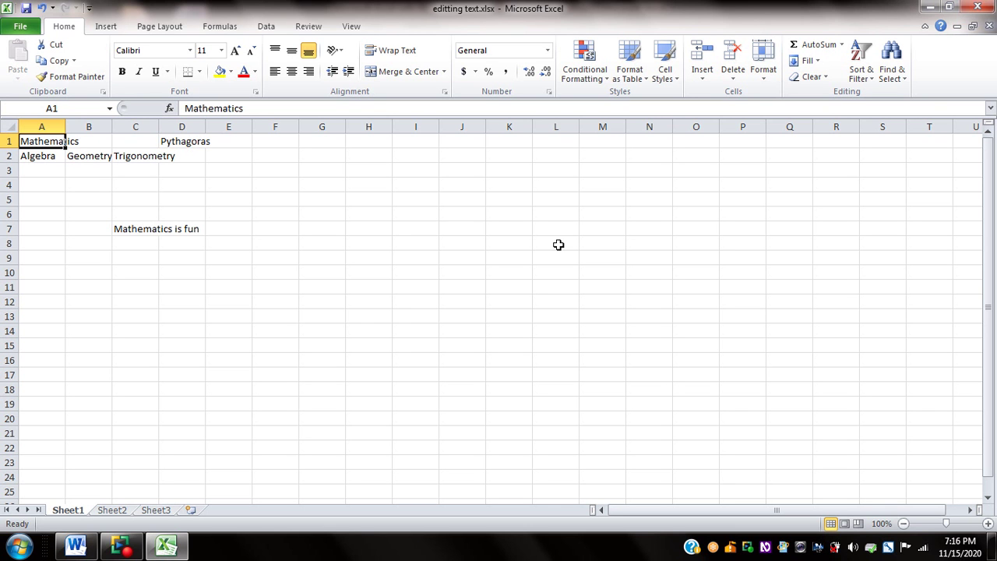
pyautogui.hotkey('ctrl', 'g')
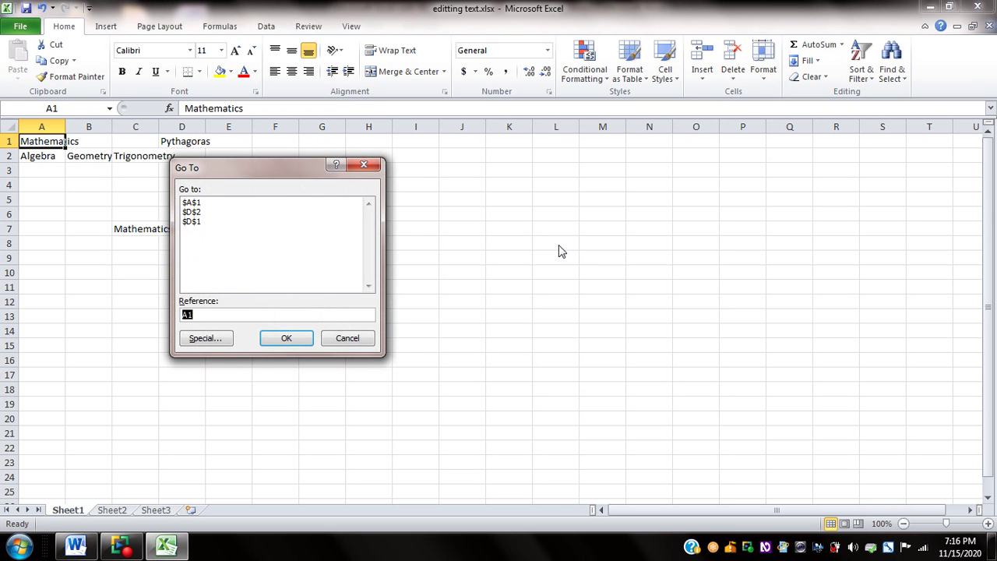
pyautogui.write('c7')
pyautogui.press('Return')
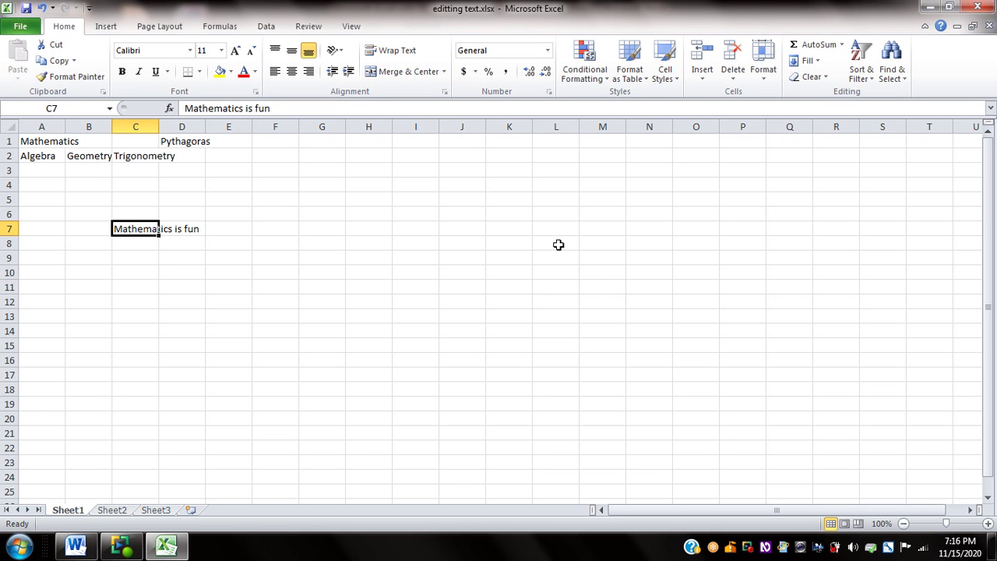
# Copy only the words "is fun" from the sentence inside cell C7, leaving the cell's content as it is.
pyautogui.press('F2')
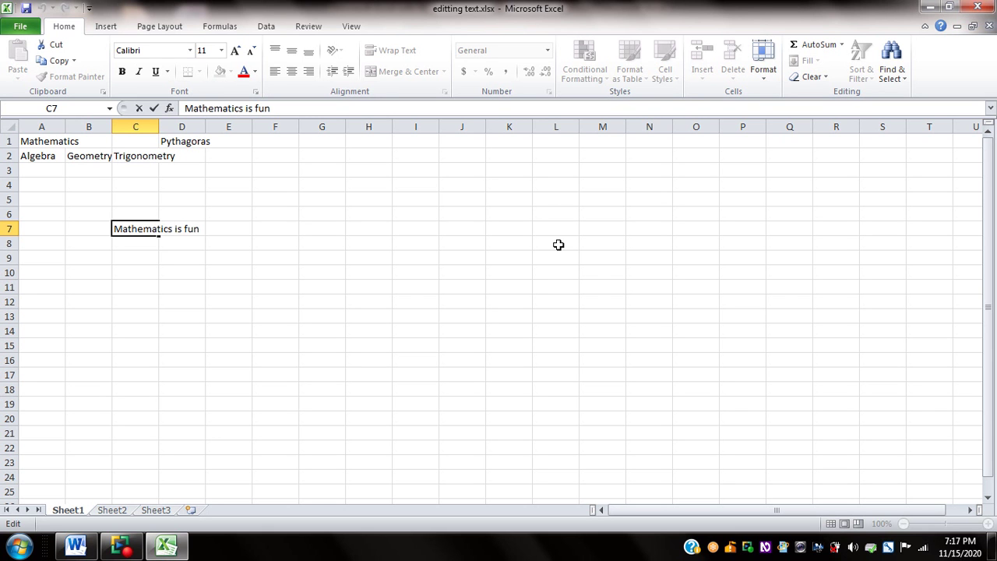
pyautogui.hotkey('ctrl', 'shift', 'Right')
pyautogui.hotkey('ctrl', 'shift', 'Right')
pyautogui.hotkey('ctrl', 'c')
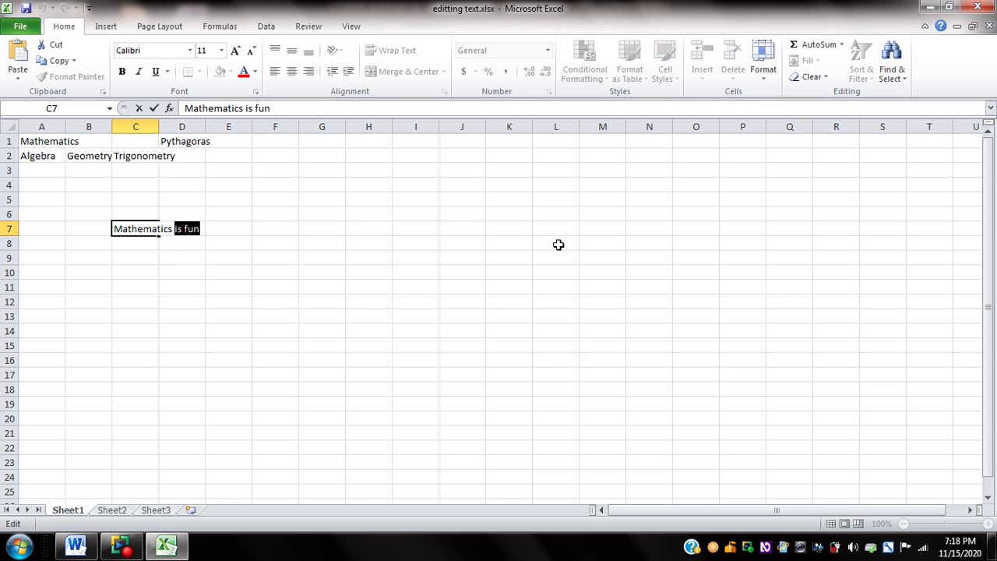
pyautogui.press('Escape')
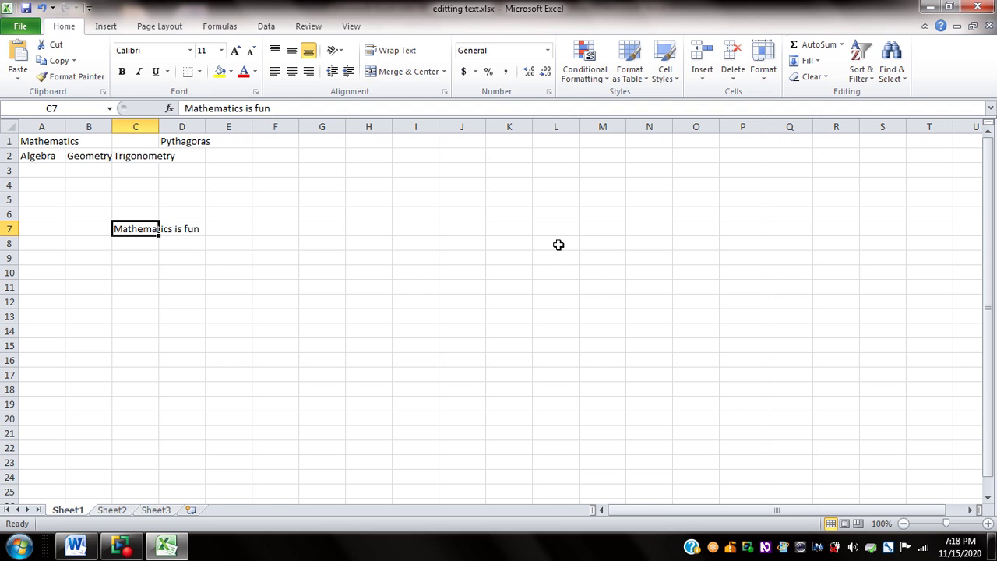
# Go to cell A2 and append "is fun" after Algebra by editing the cell in place.
pyautogui.hotkey('ctrl', 'g')
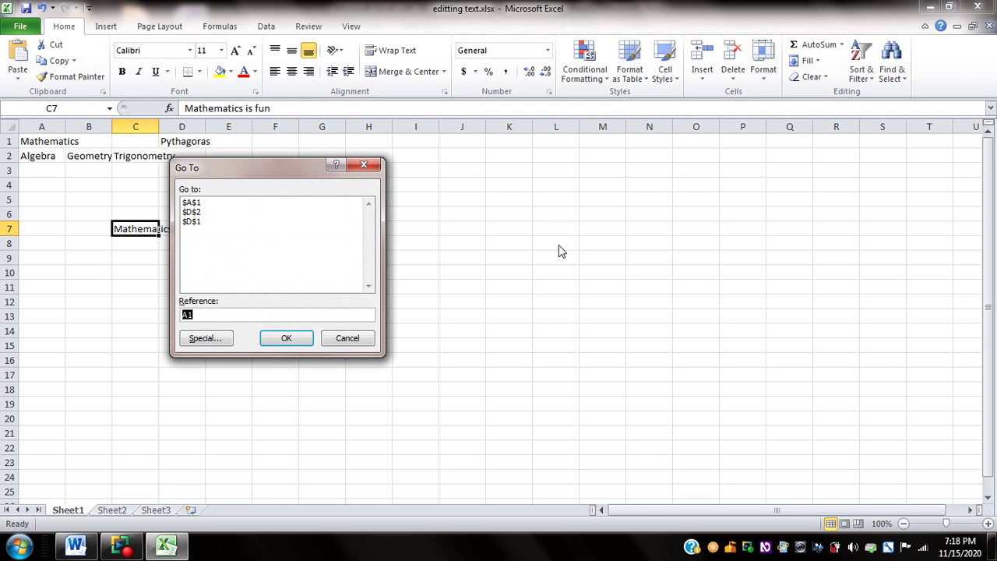
pyautogui.write('a2')
pyautogui.press('Return')
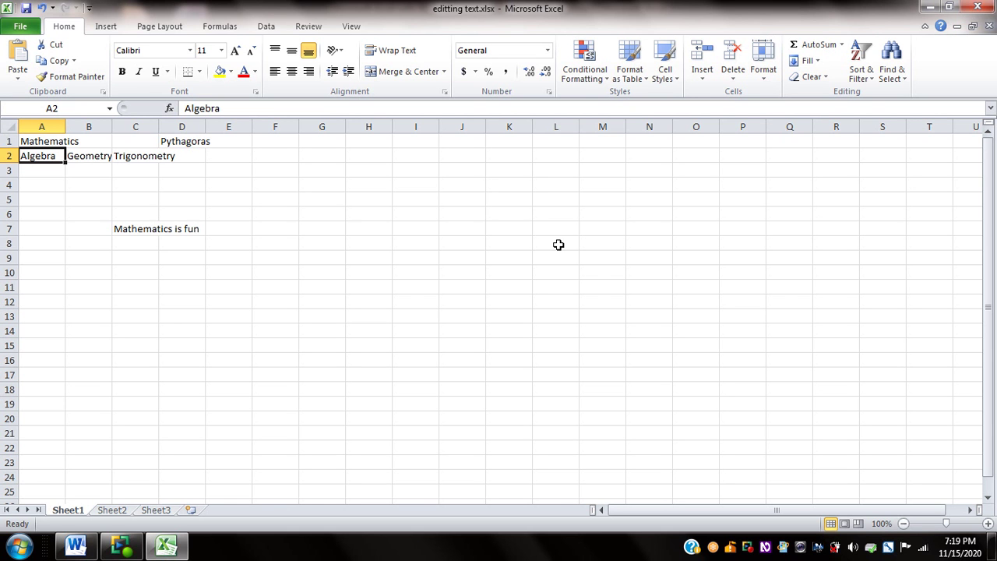
pyautogui.press('F2')
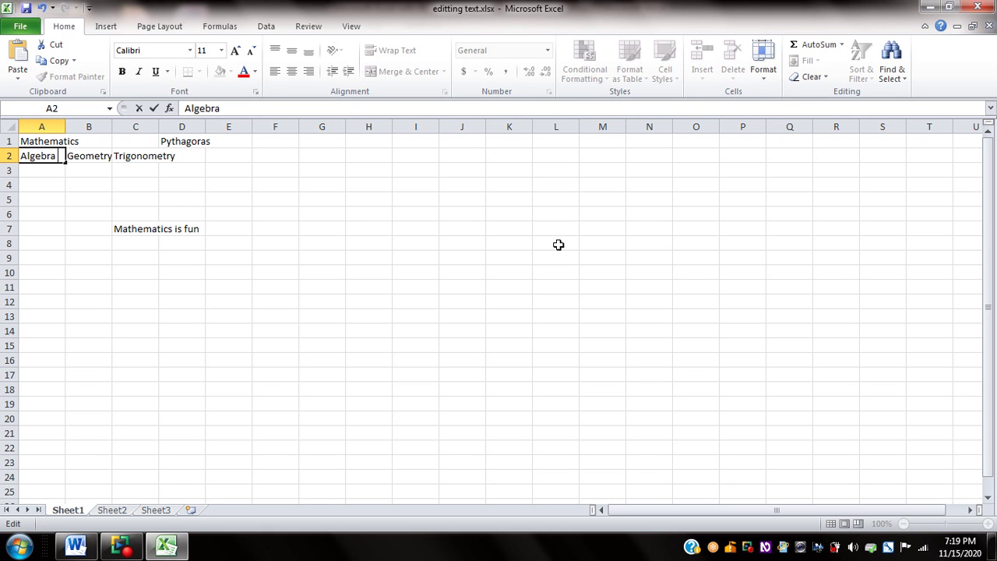
pyautogui.write('is fun')
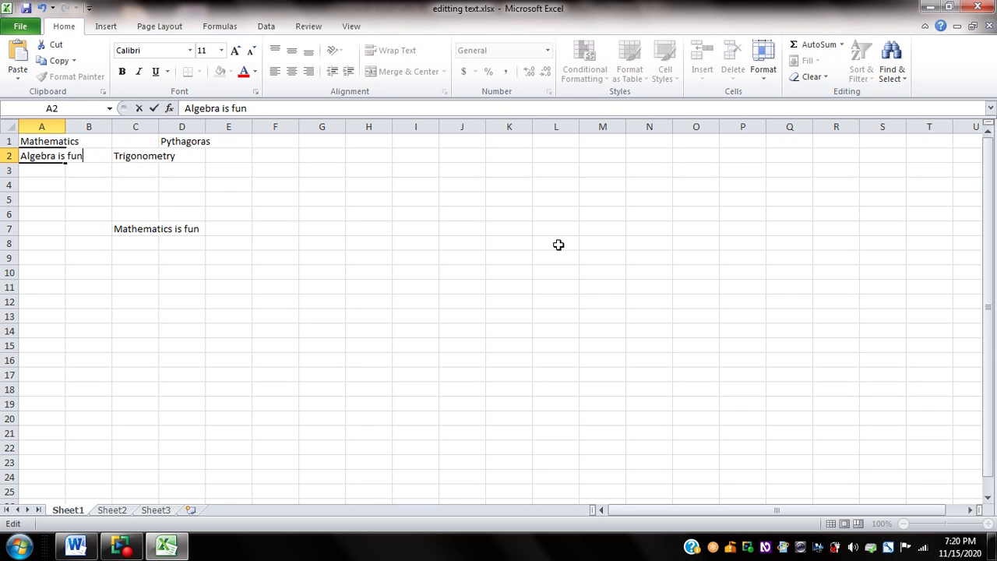
pyautogui.press('Tab')
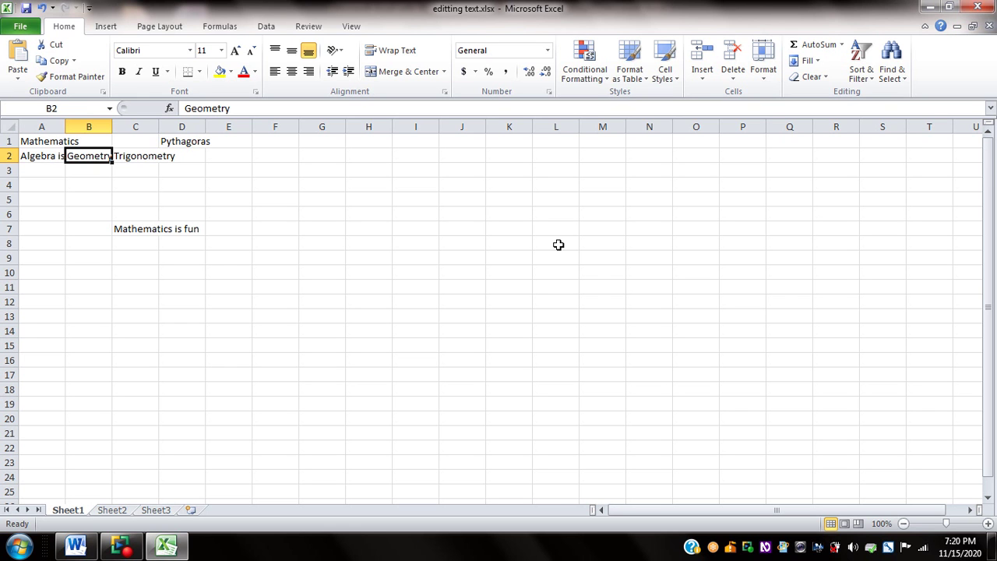
# Append "is fun" to the existing text in cells B2 and C2, after Geometry and Trigonometry.
pyautogui.press('F2')
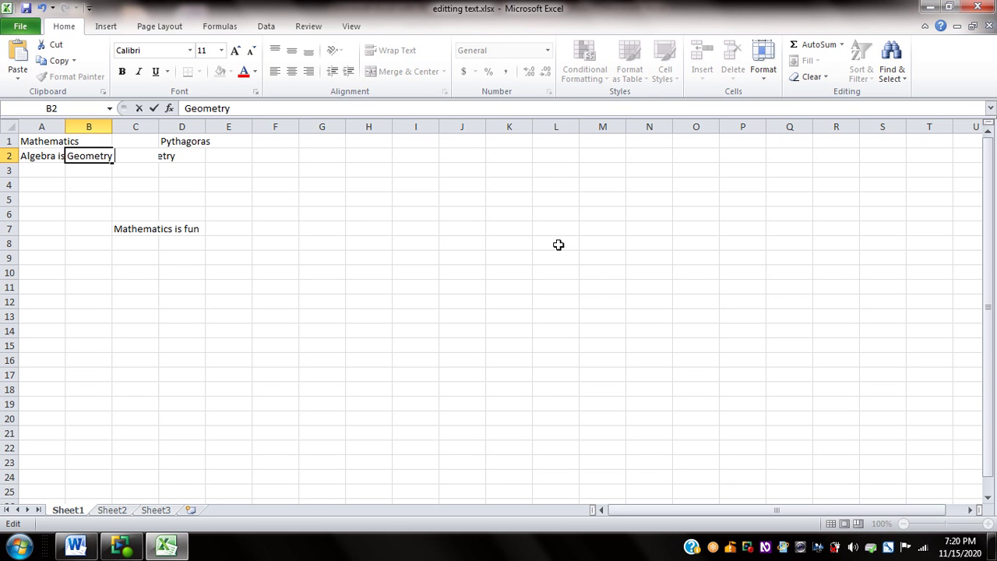
pyautogui.write('is fun')
pyautogui.press('Tab')
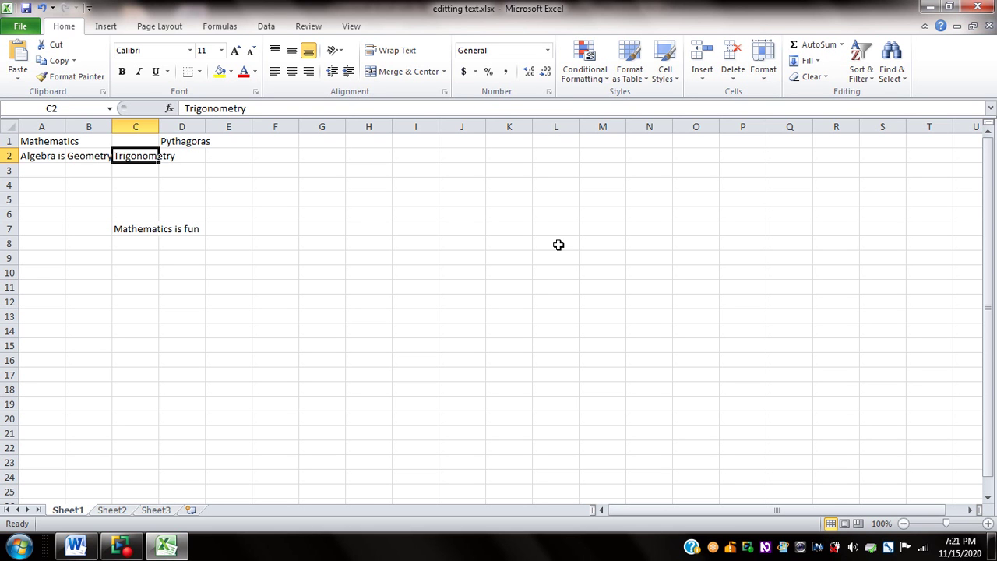
pyautogui.press('F2')
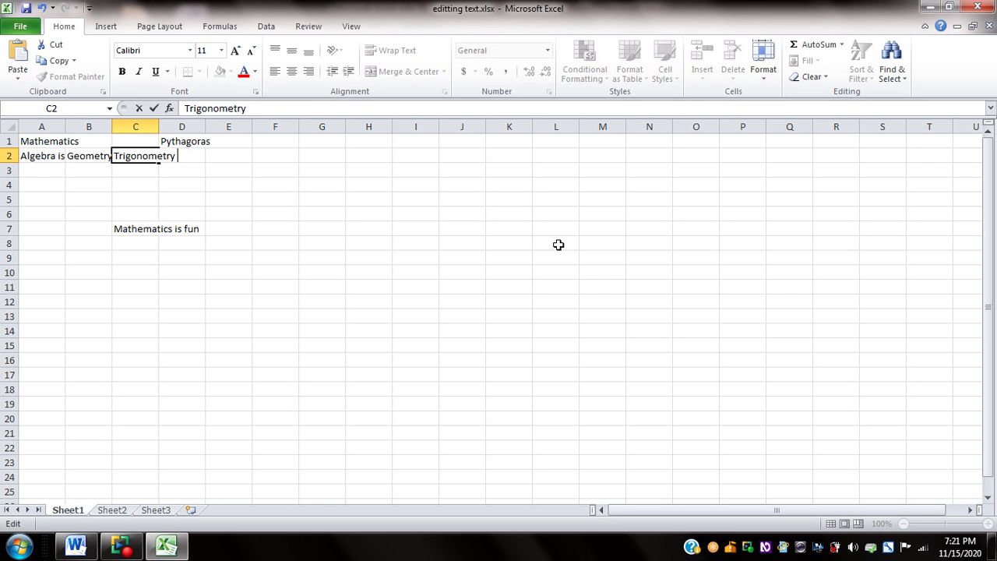
pyautogui.write('is fun')
pyautogui.press('Tab')
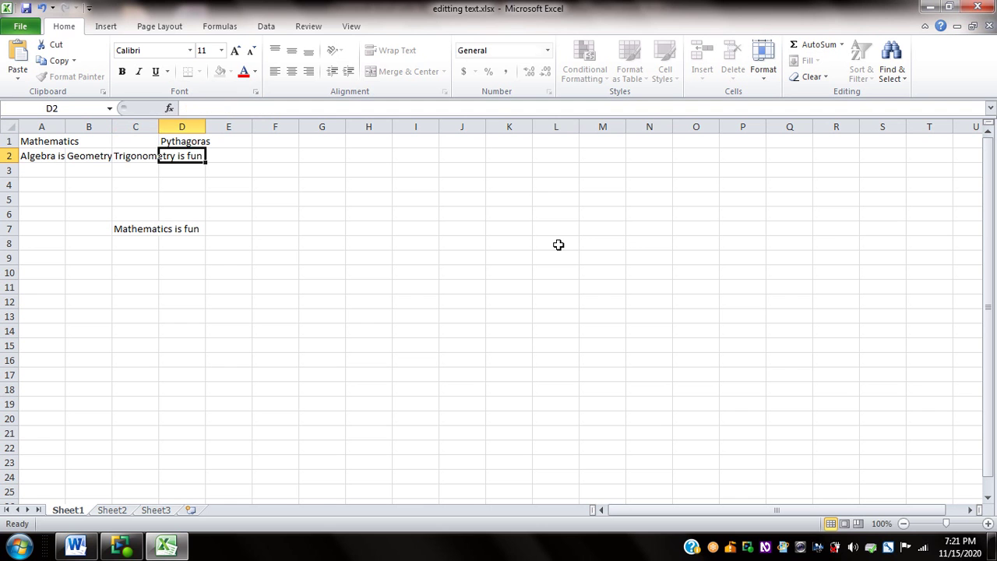